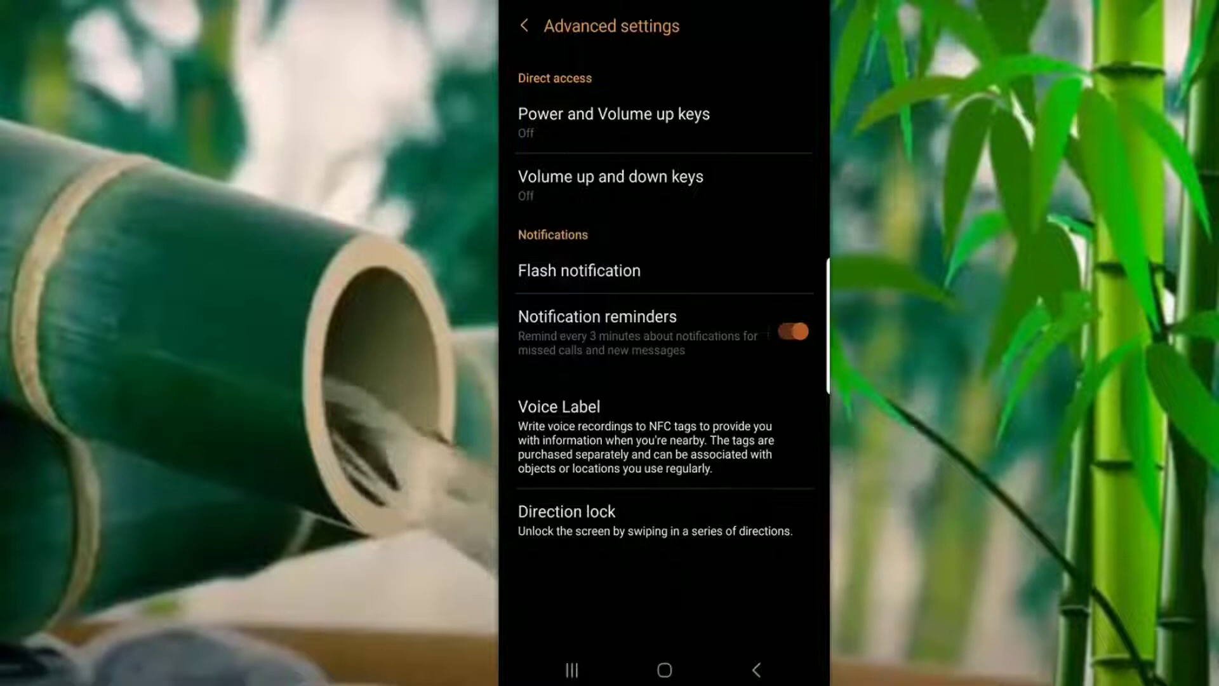
Switch off the Notification reminders toggle in Accessibility advanced settings
click(786, 330)
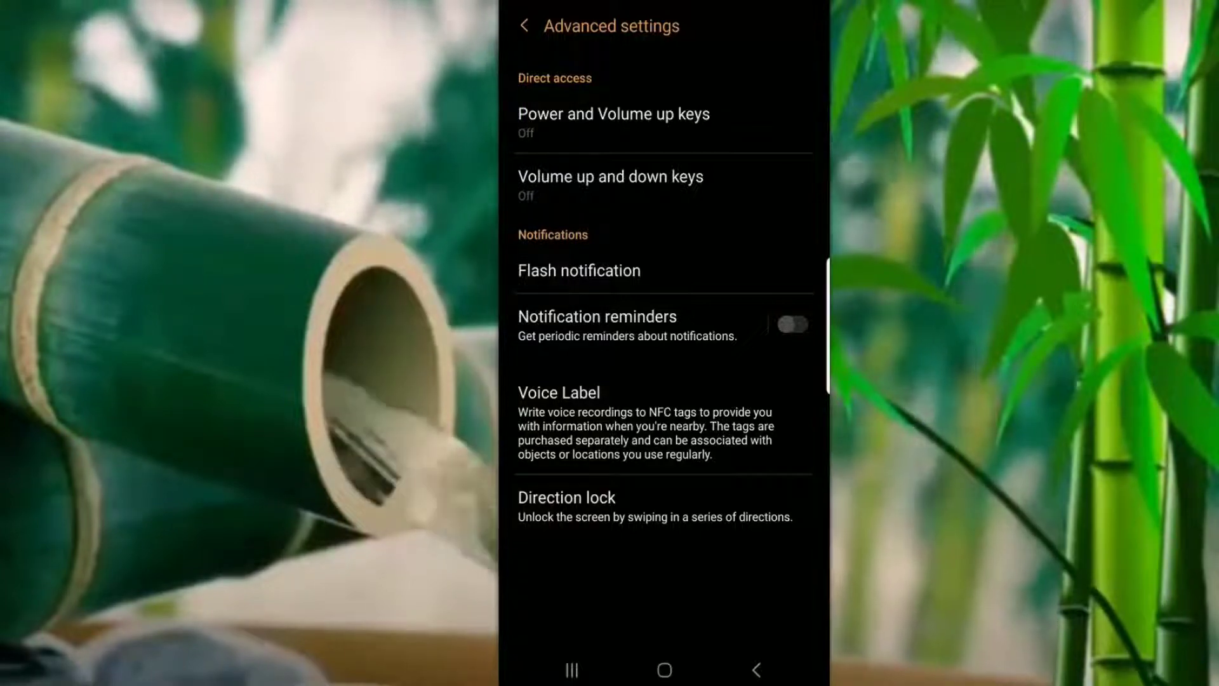
Search 'accessibili' and reopen Accessibility > Advanced settings to confirm reminders are still off
click(525, 26)
click(526, 26)
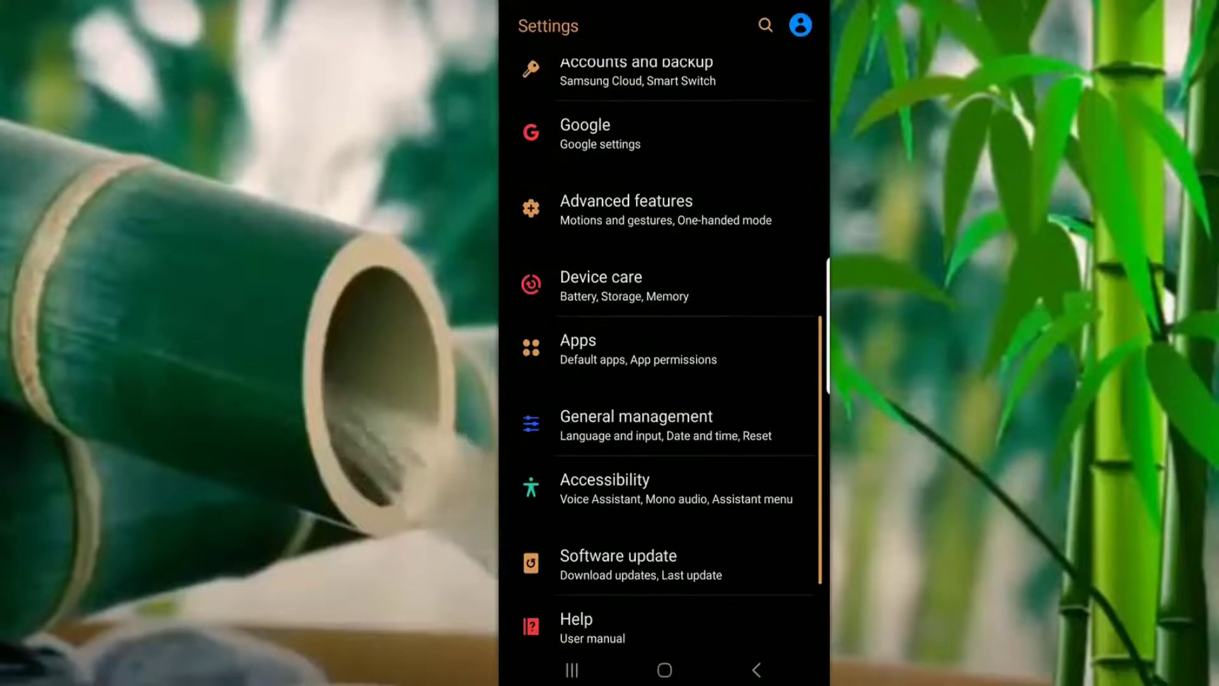
scroll(664, 343, up, 10)
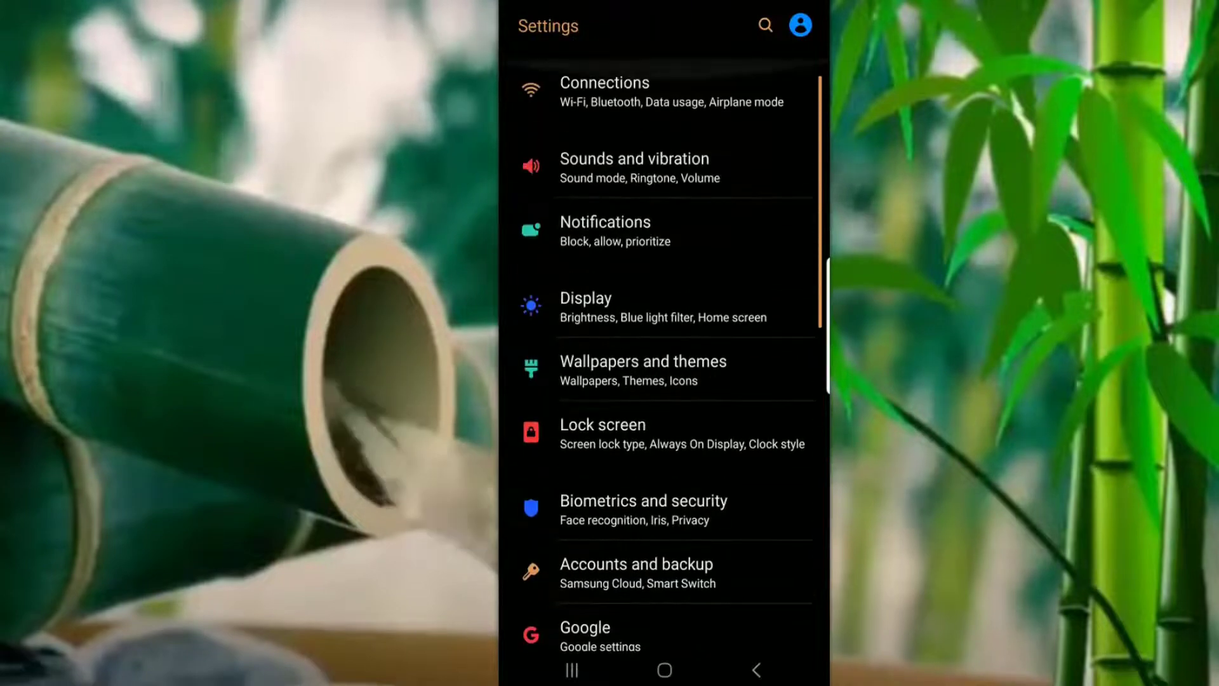
click(765, 26)
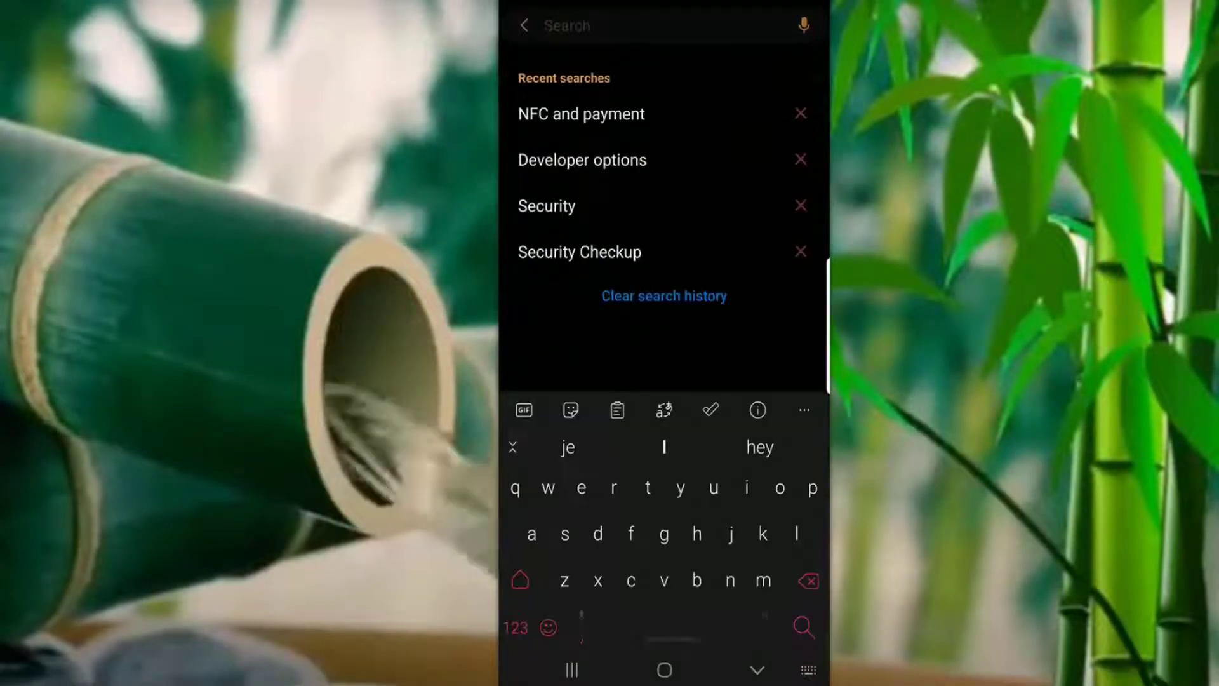
text(acc)
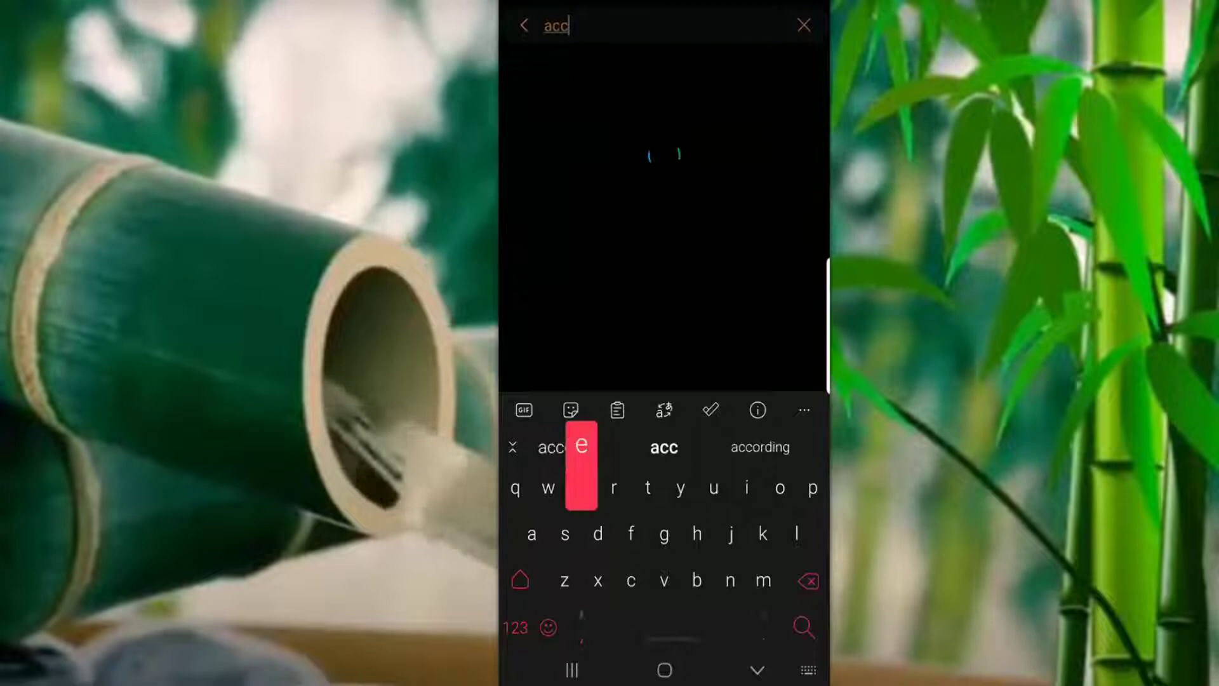
text(essibility)
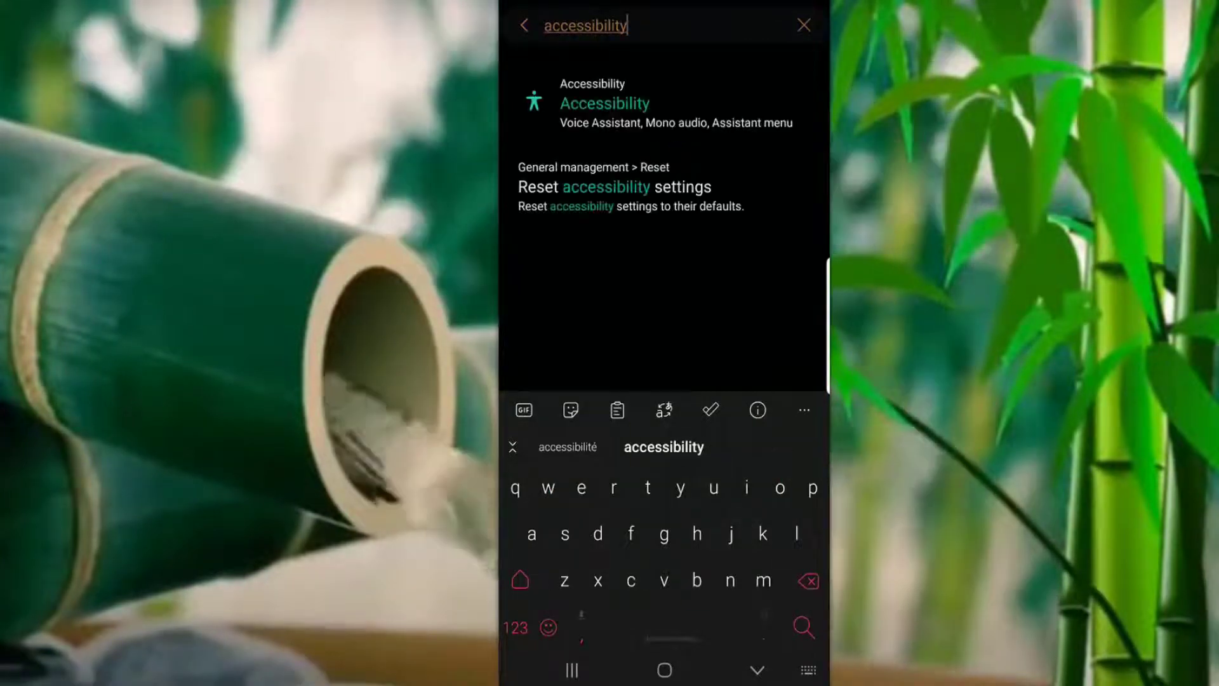
click(603, 102)
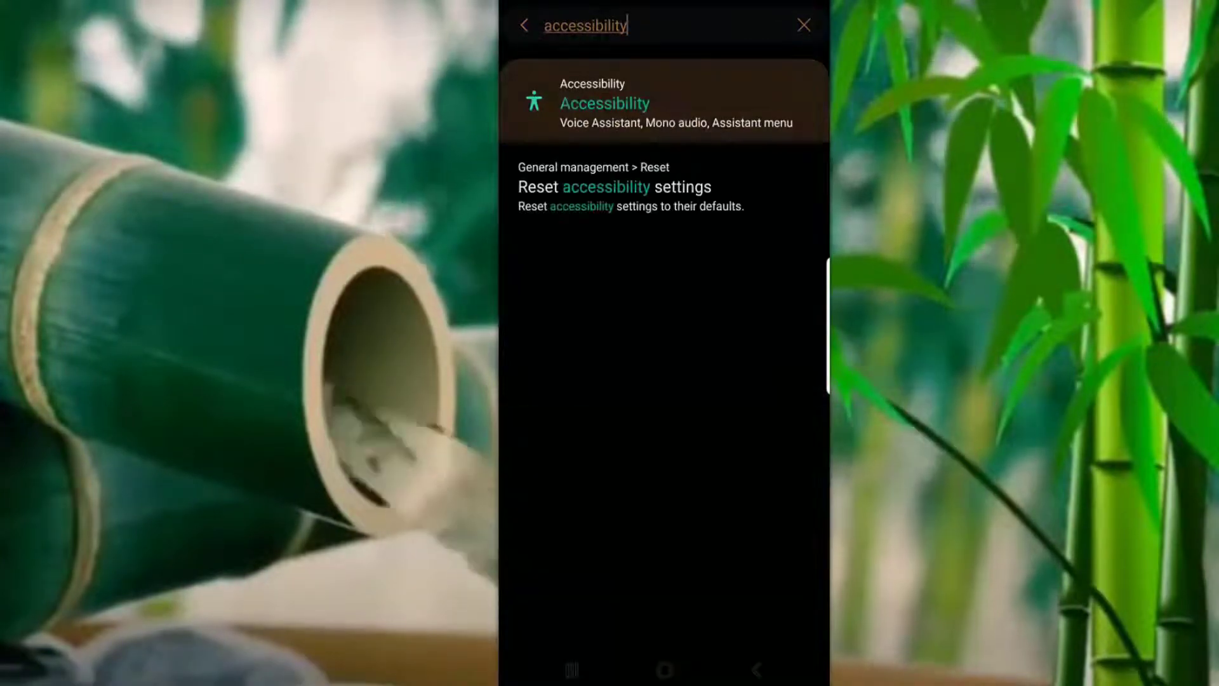
click(583, 381)
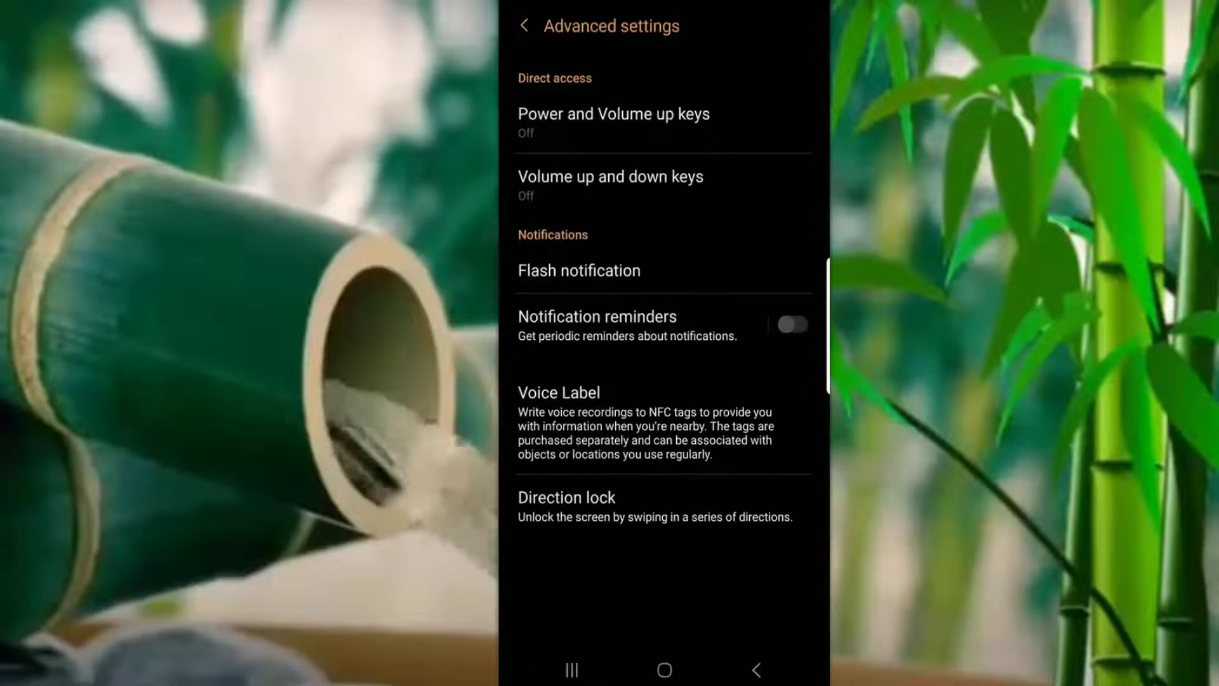
Back out to the settings search and clear the previous query
click(526, 58)
click(522, 23)
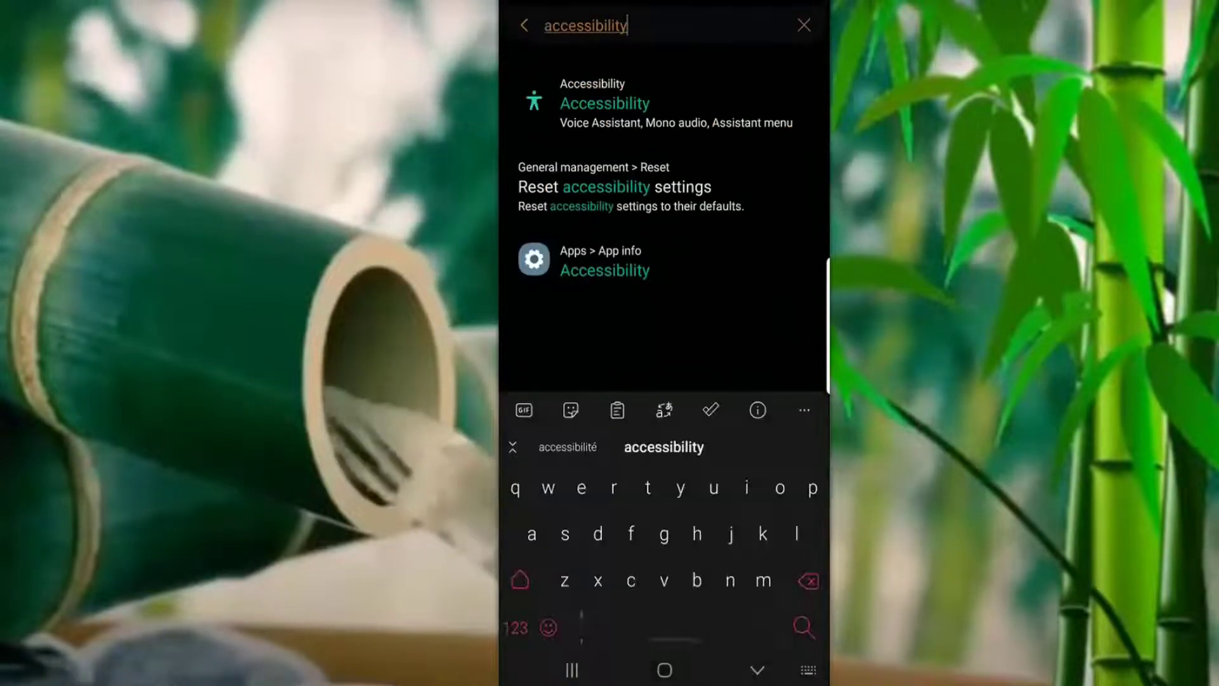
click(800, 24)
Search 'notification', open the Notifications page and scroll to Recently sent apps
text(n)
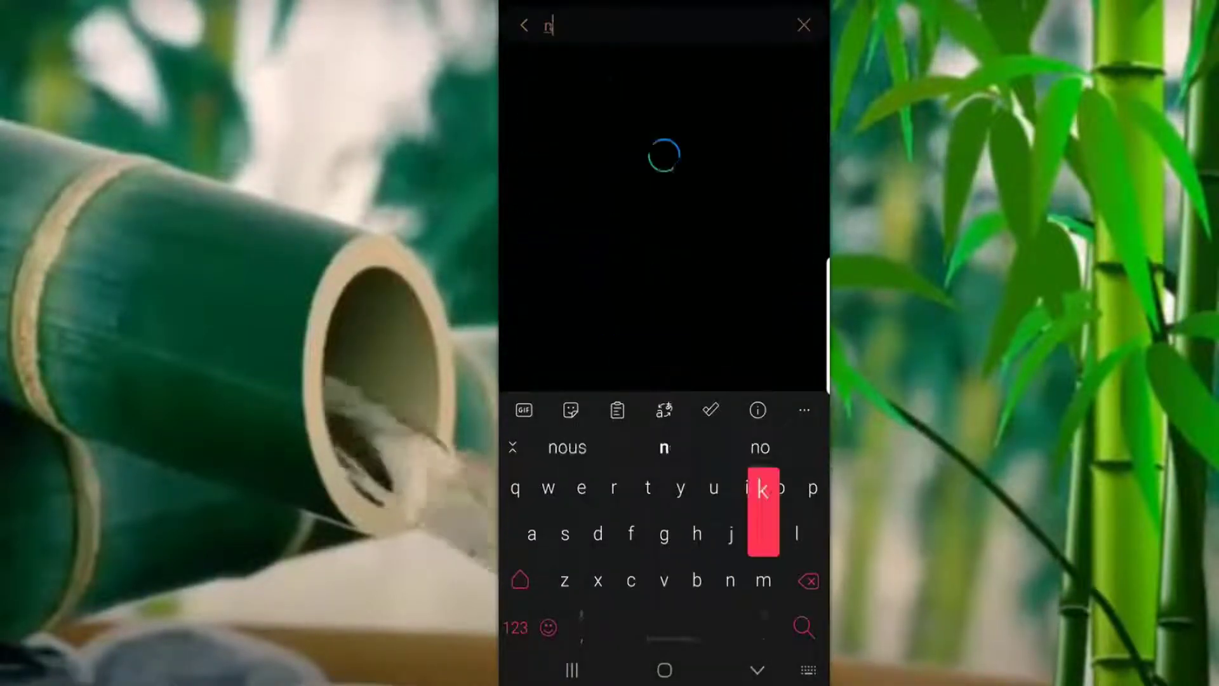
text(ktificatio)
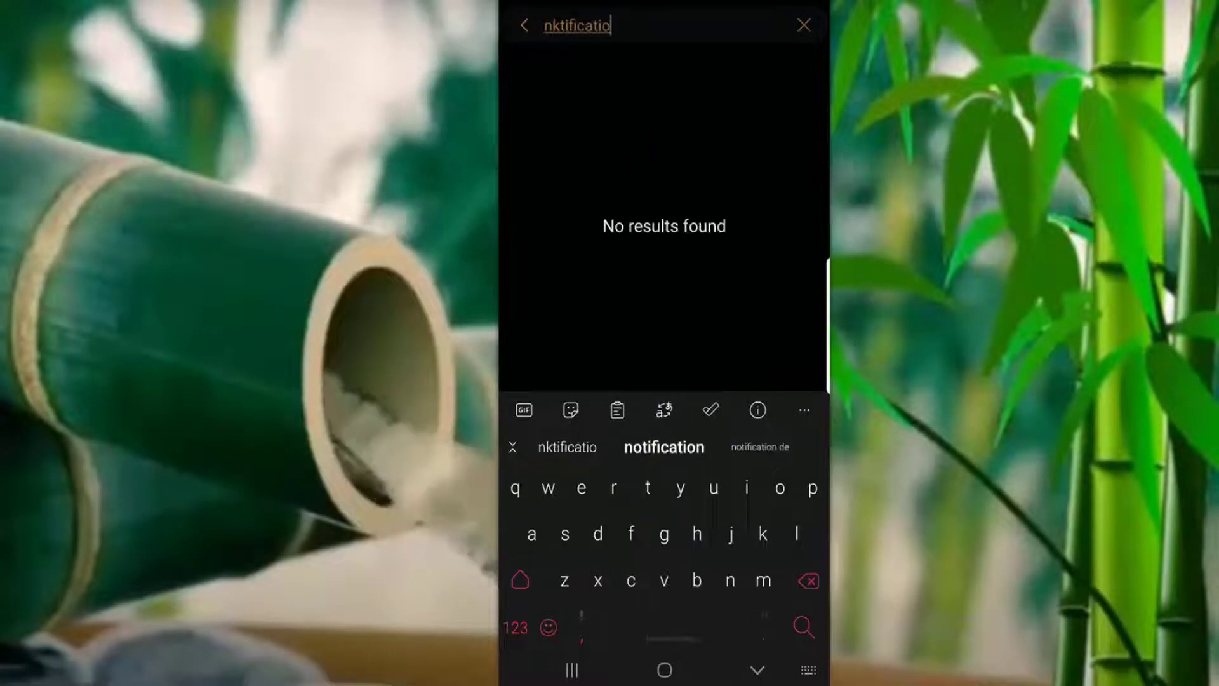
text(n)
click(606, 162)
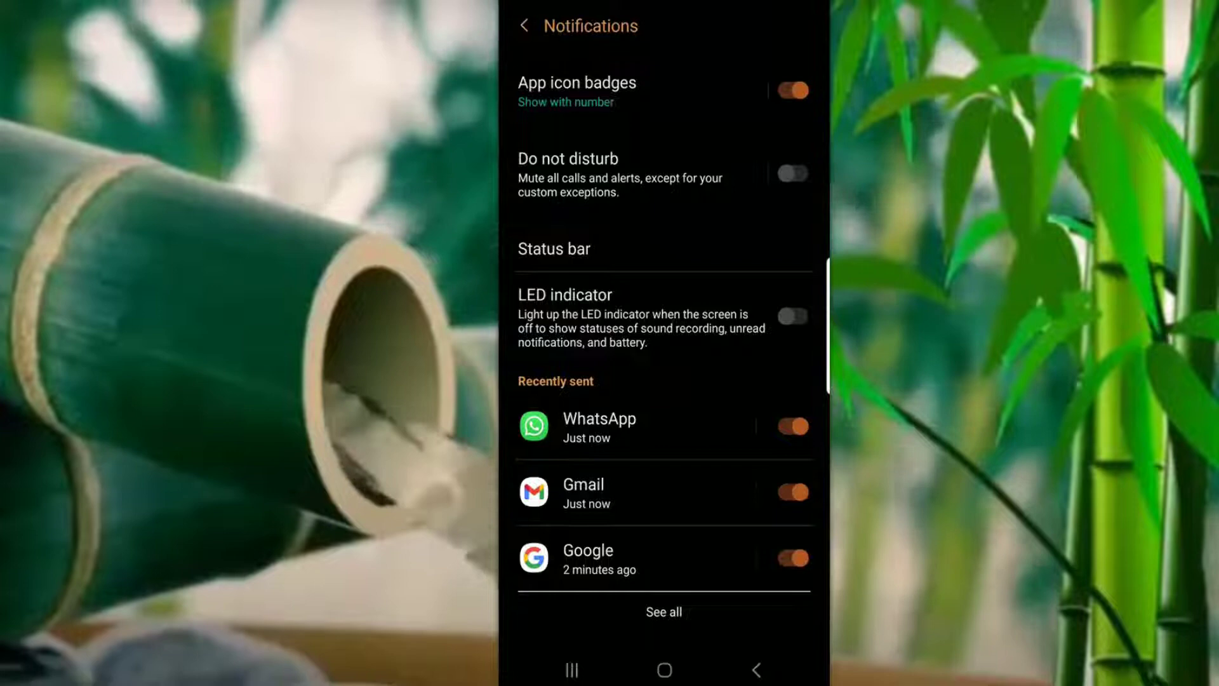
scroll(664, 343, down, 5)
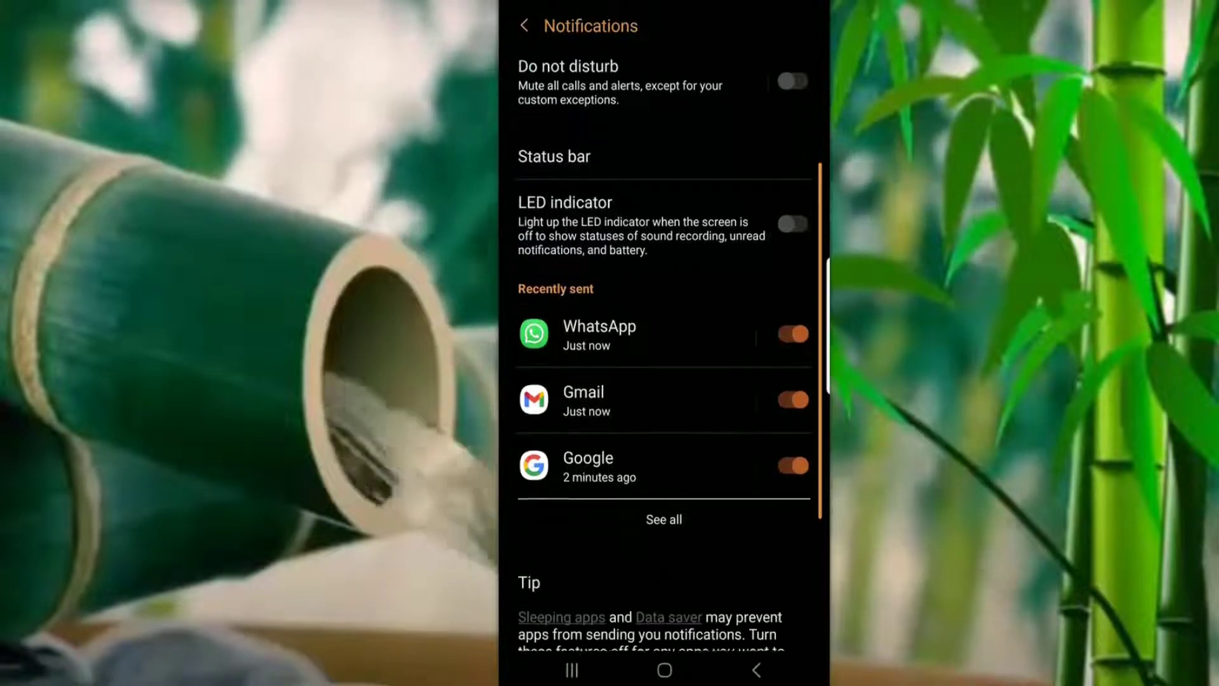
scroll(665, 343, up, 2)
scroll(664, 343, up, 5)
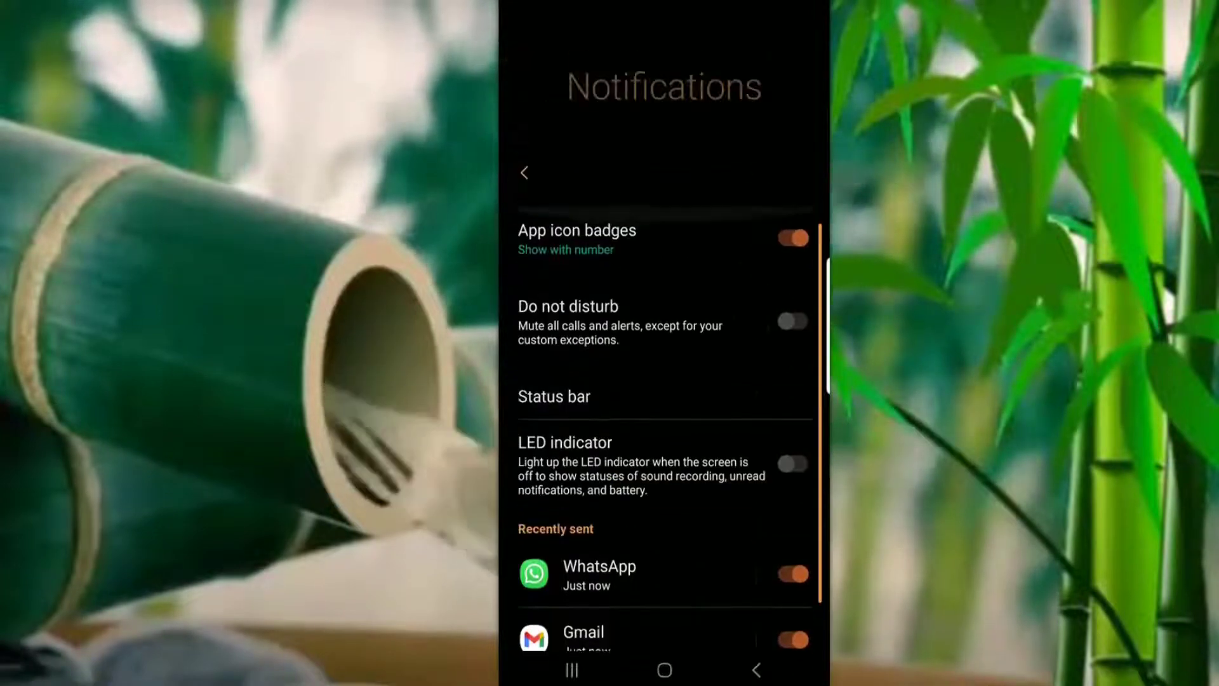
scroll(665, 343, down, 3)
scroll(664, 343, down, 1)
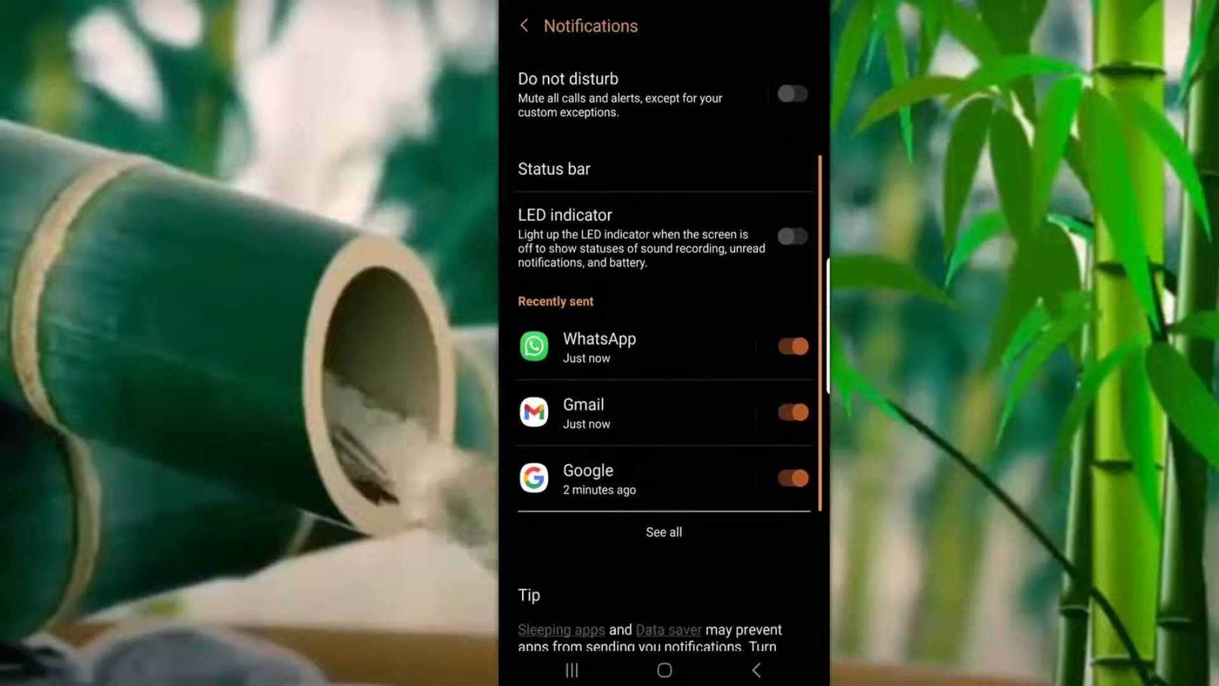
scroll(664, 343, down, 3)
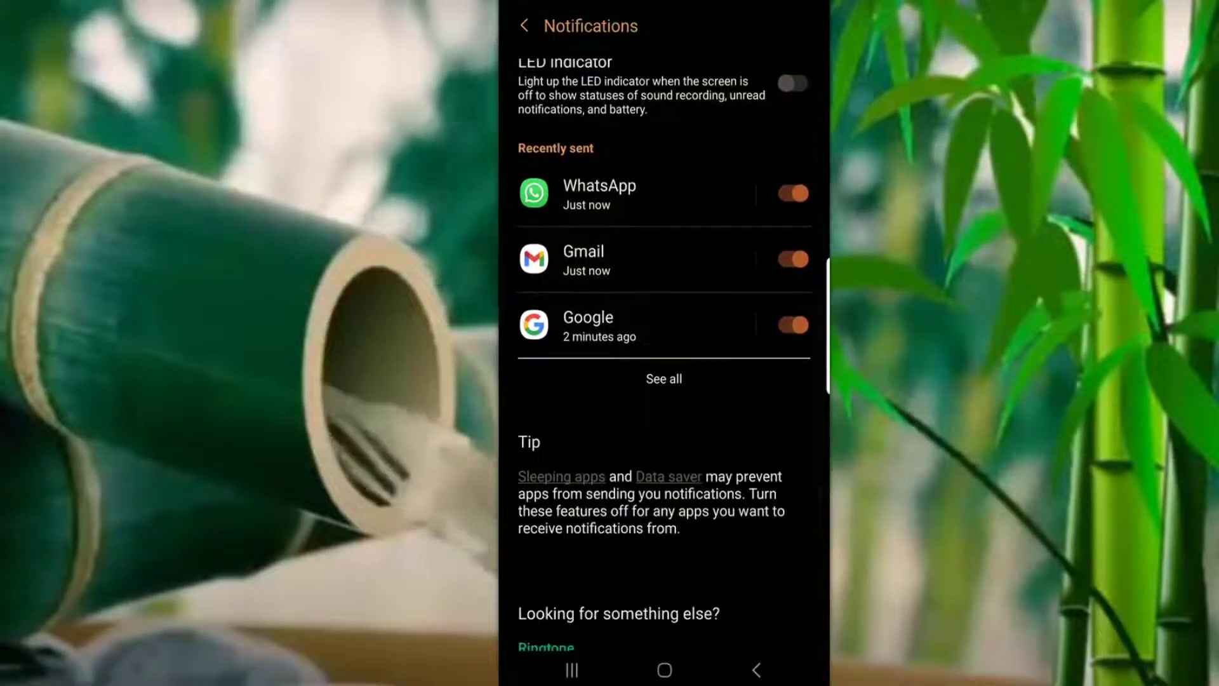
In the full app notifications list, turn off notifications for Regrann
click(665, 379)
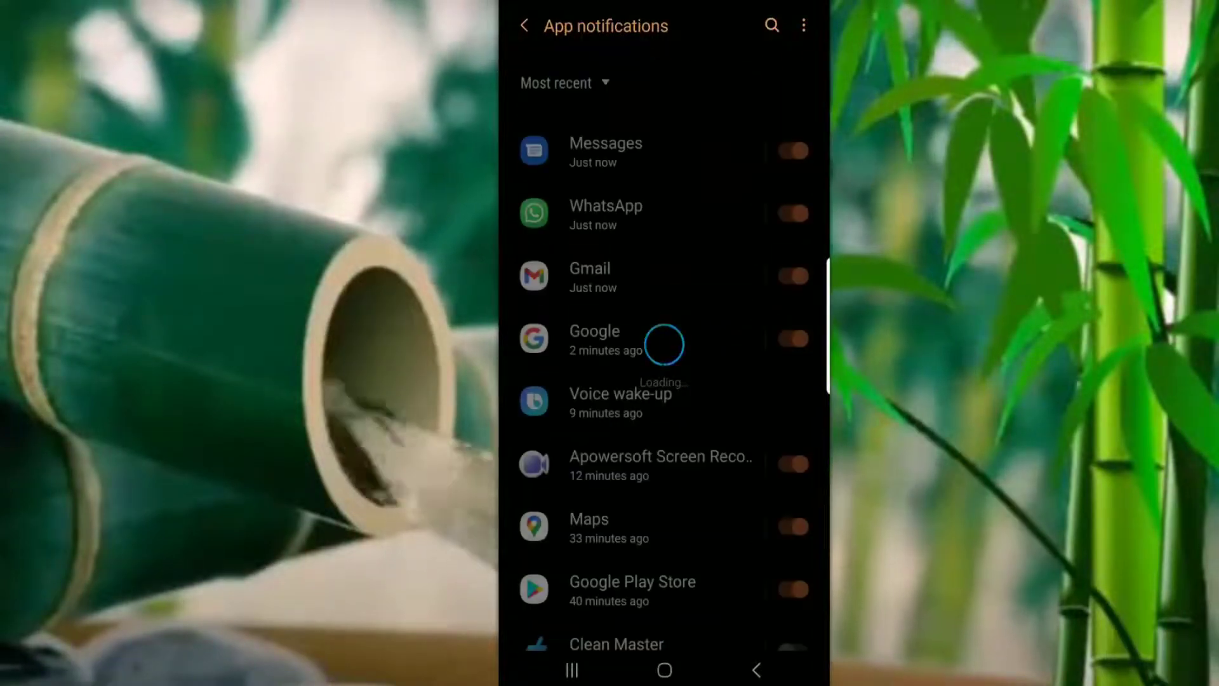
scroll(664, 343, down, 2)
scroll(665, 344, down, 1)
scroll(664, 343, down, 3)
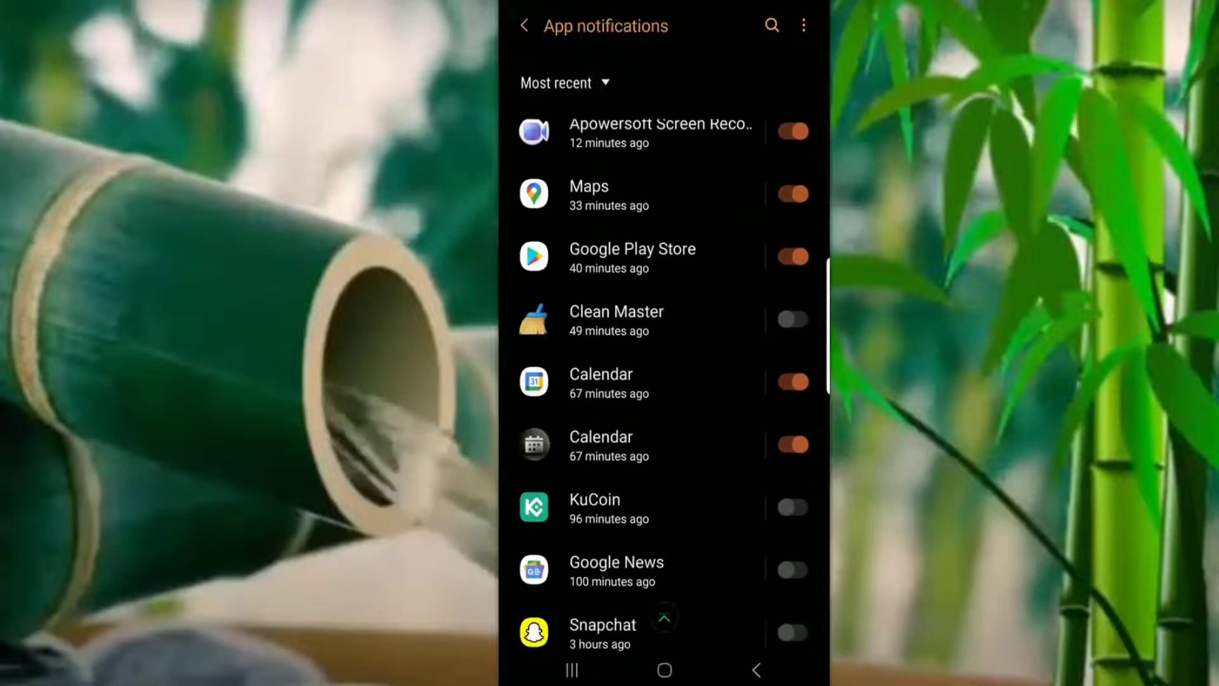
scroll(665, 343, down, 3)
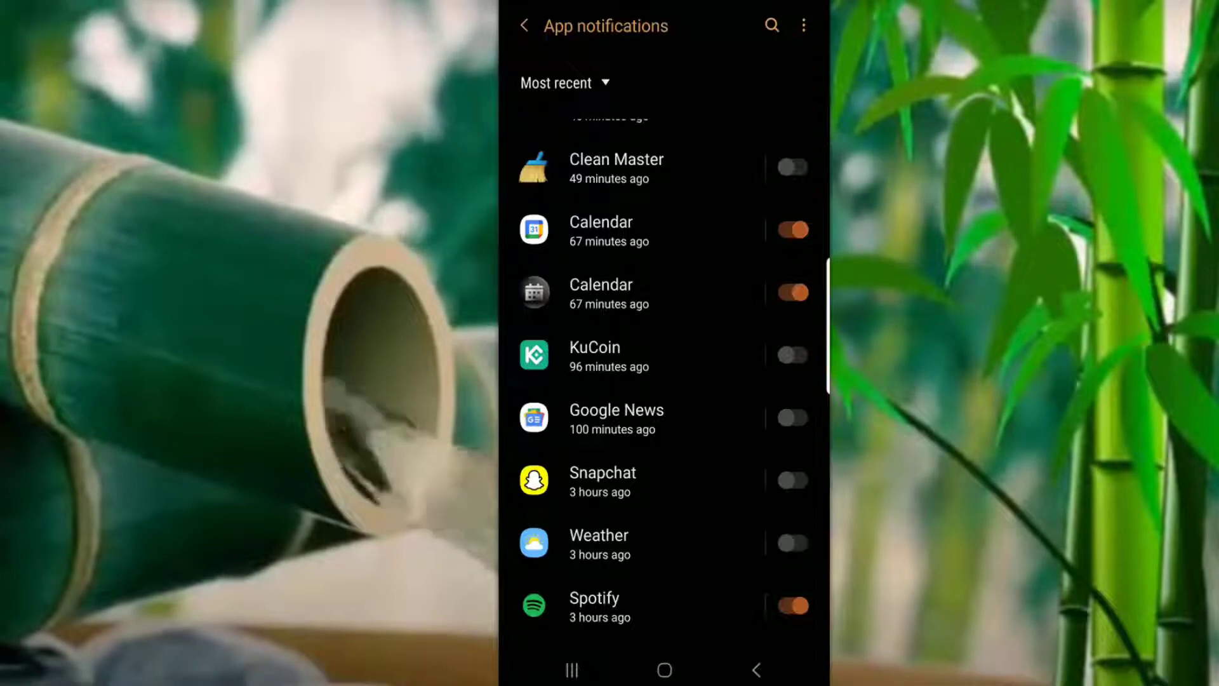
scroll(664, 381, down, 5)
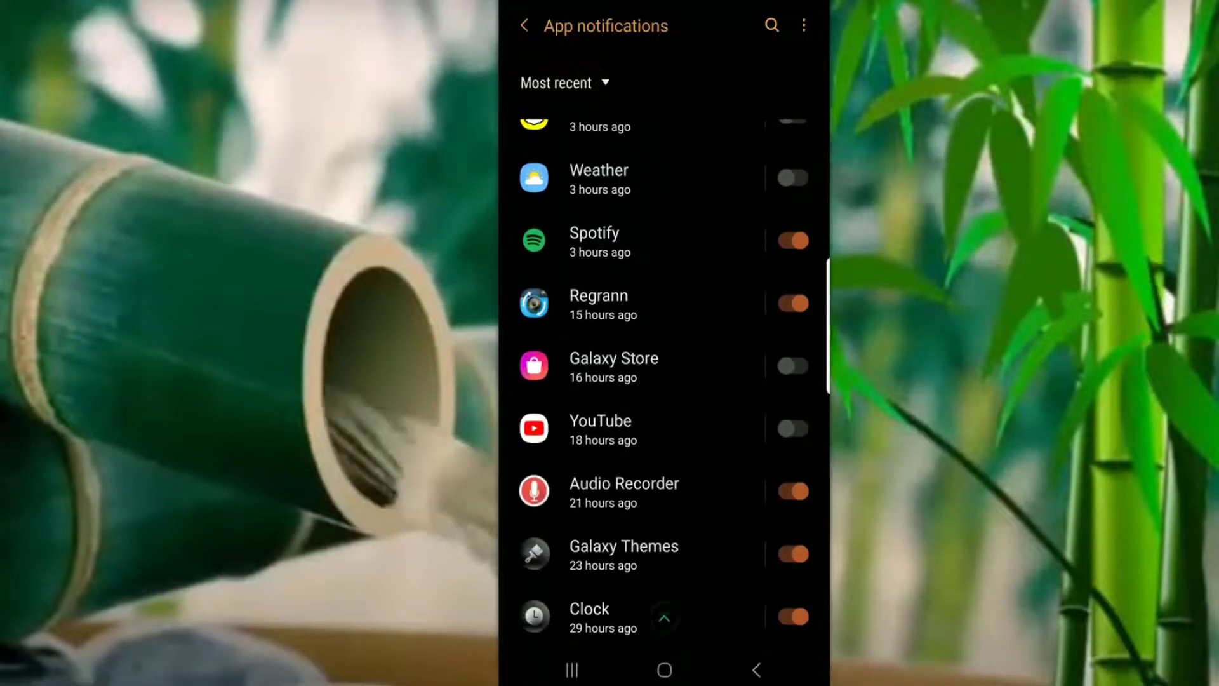
scroll(664, 382, down, 1)
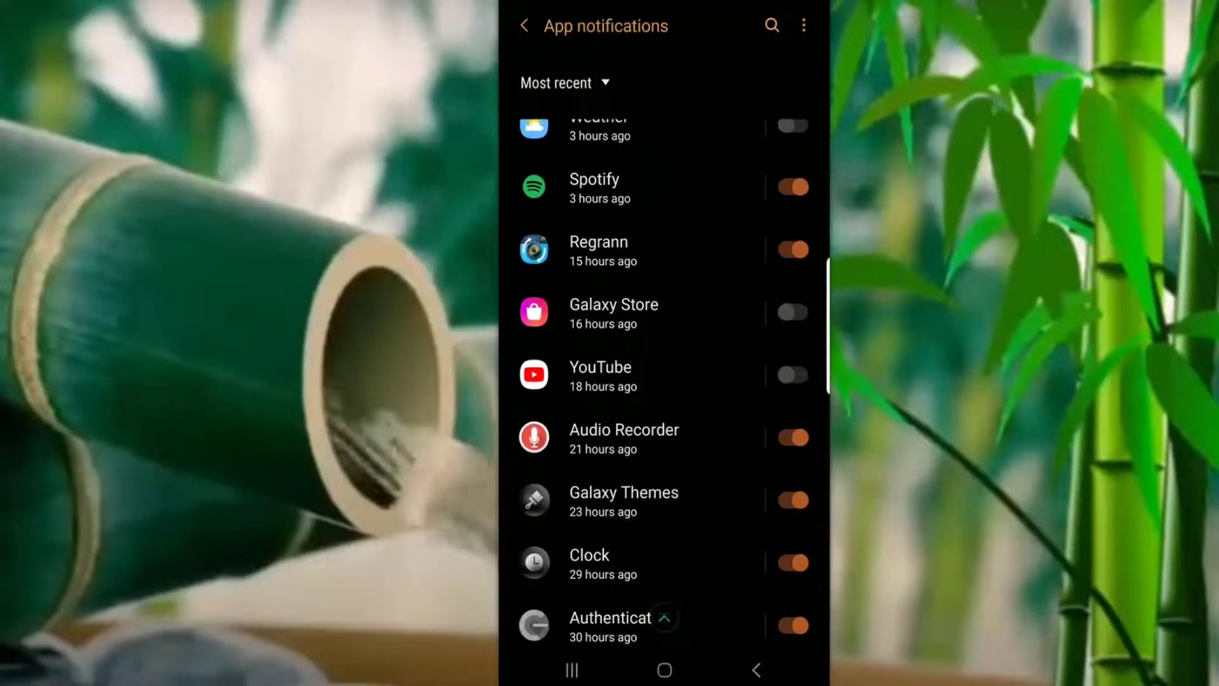
click(793, 250)
scroll(664, 381, down, 3)
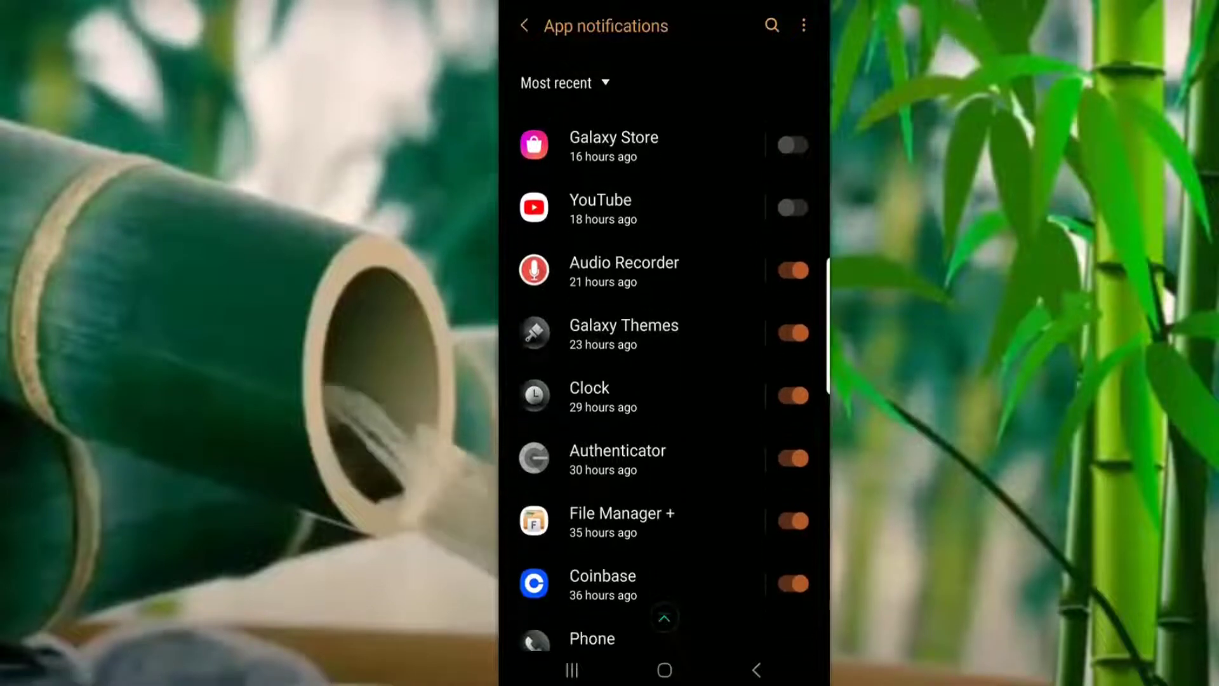
scroll(663, 382, down, 3)
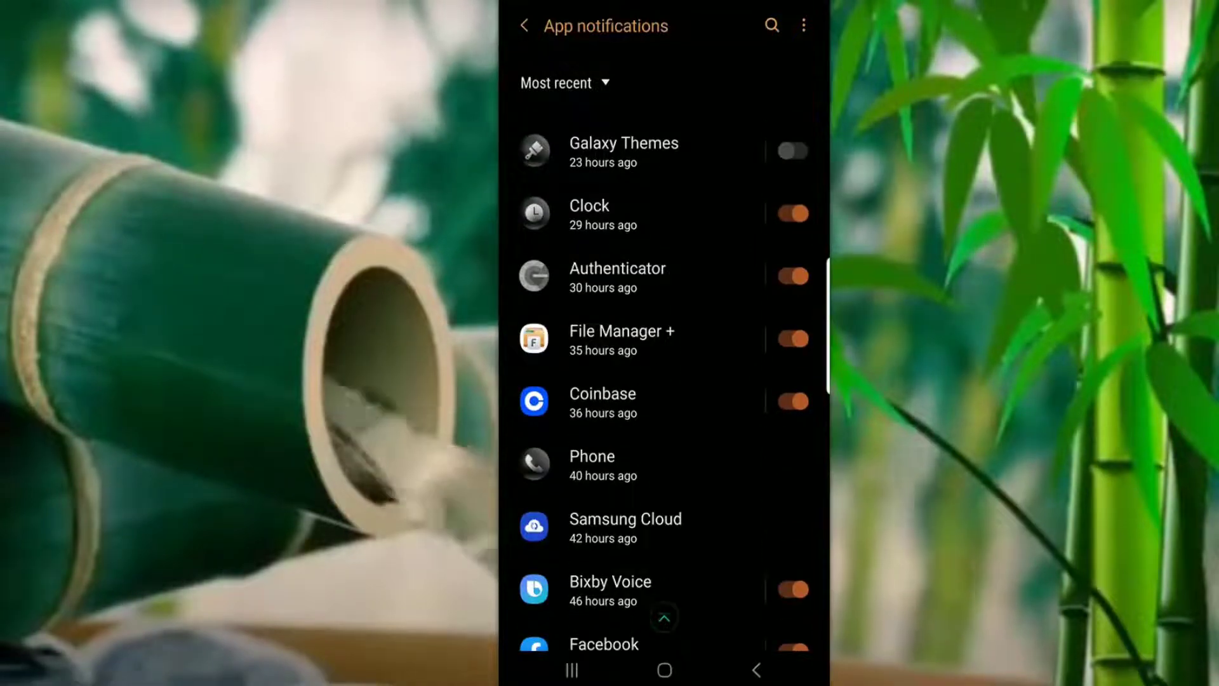
scroll(664, 381, down, 3)
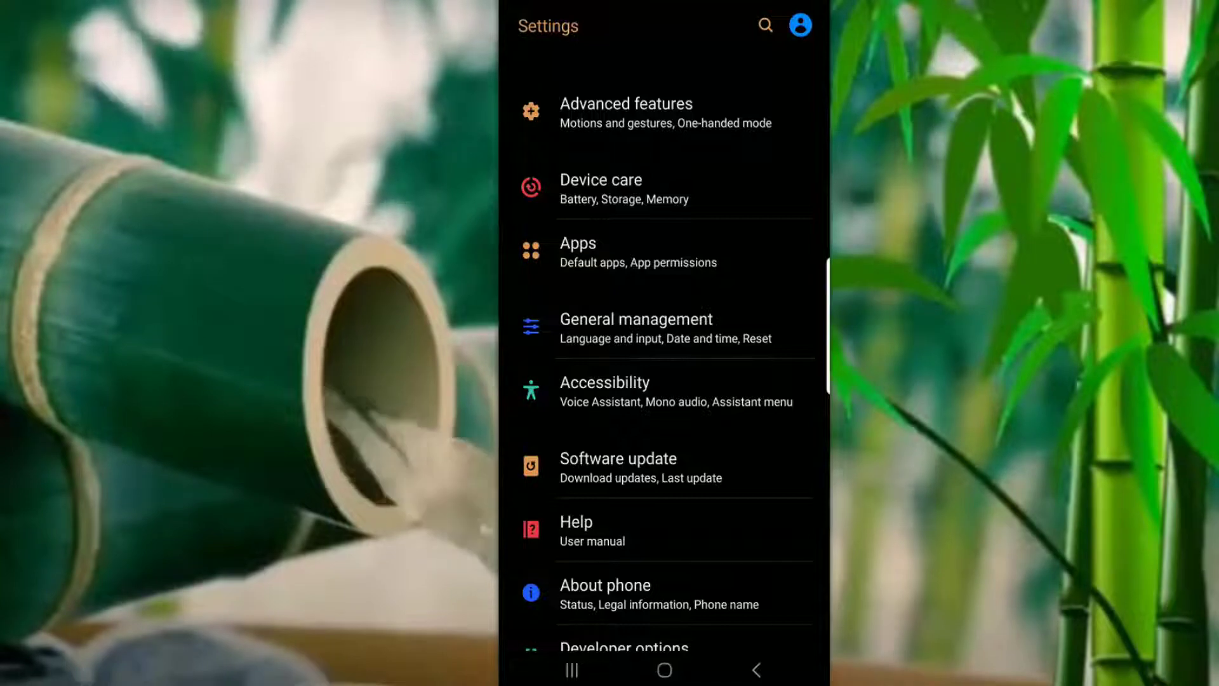
Search 'nf' and open the NFC and payment connection settings
click(766, 26)
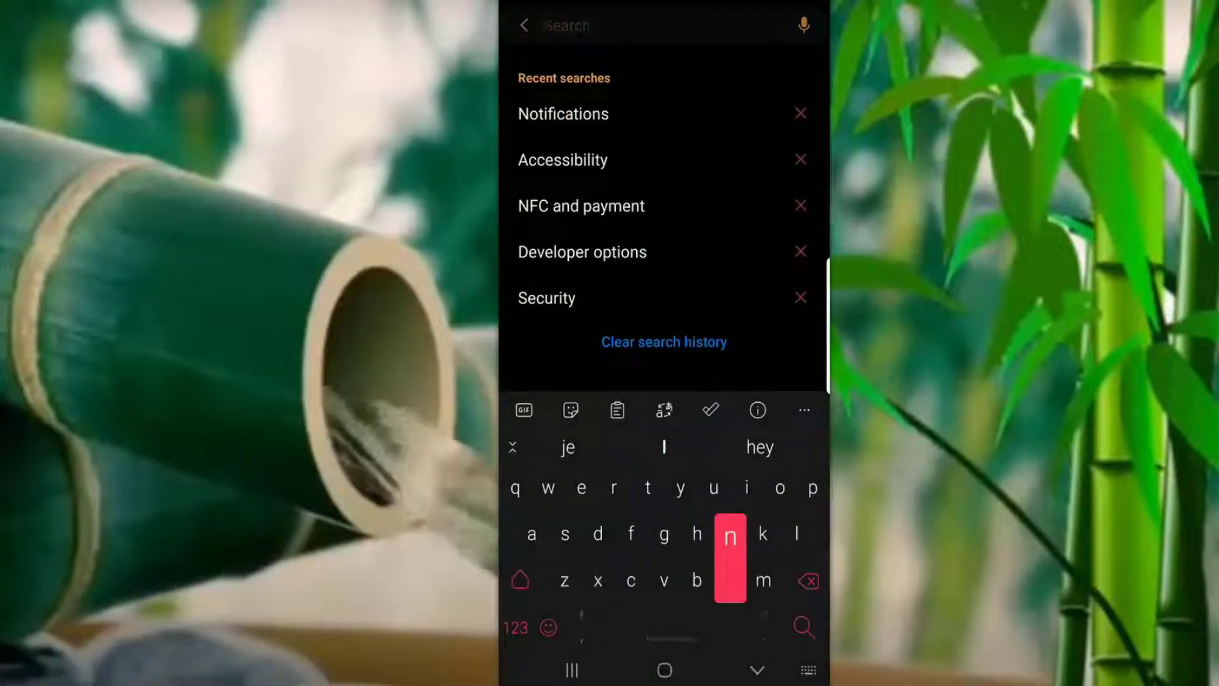
text(nfc)
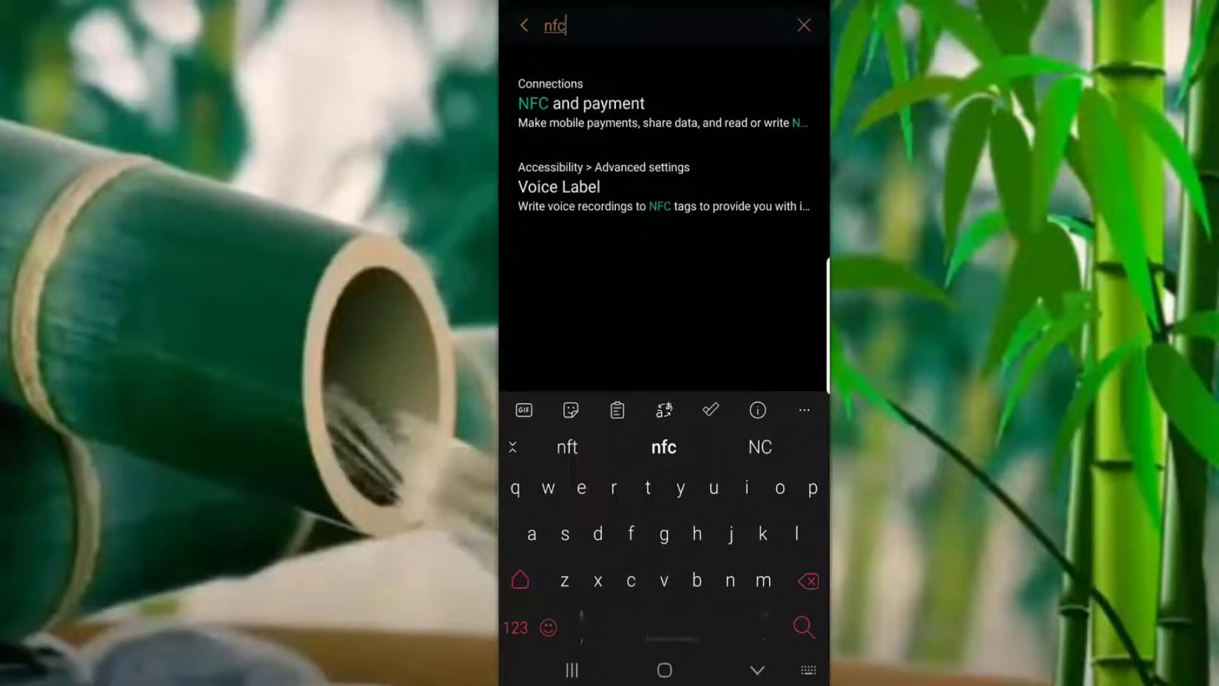
click(581, 104)
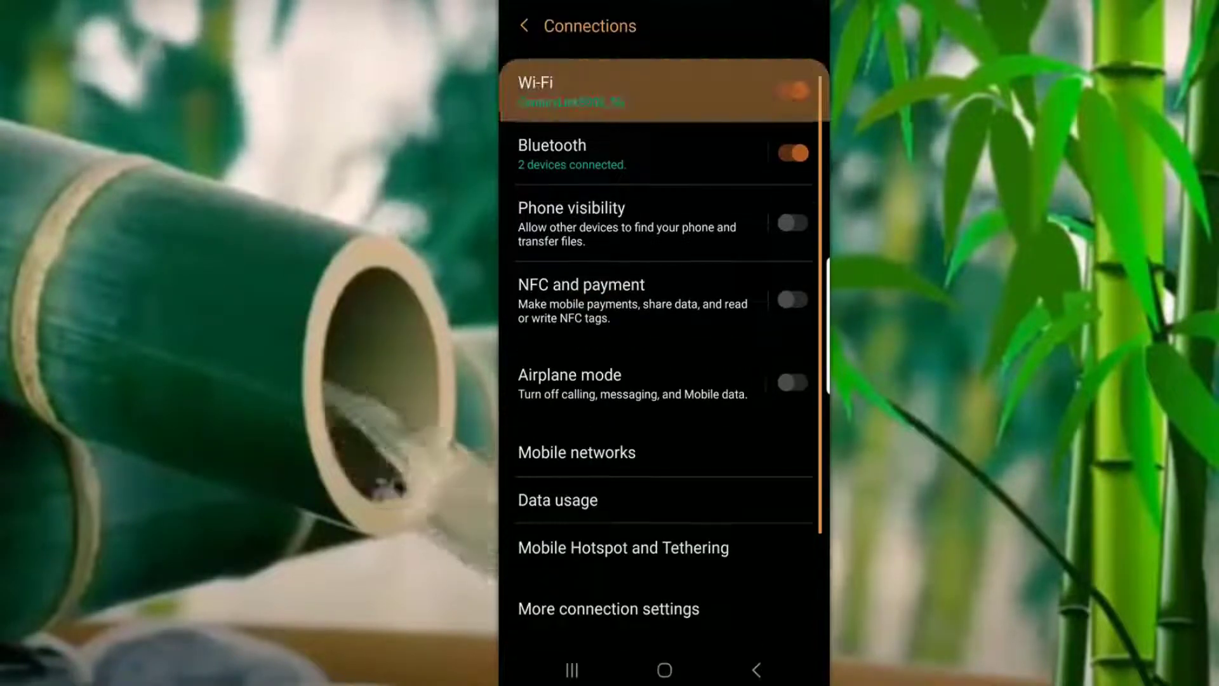